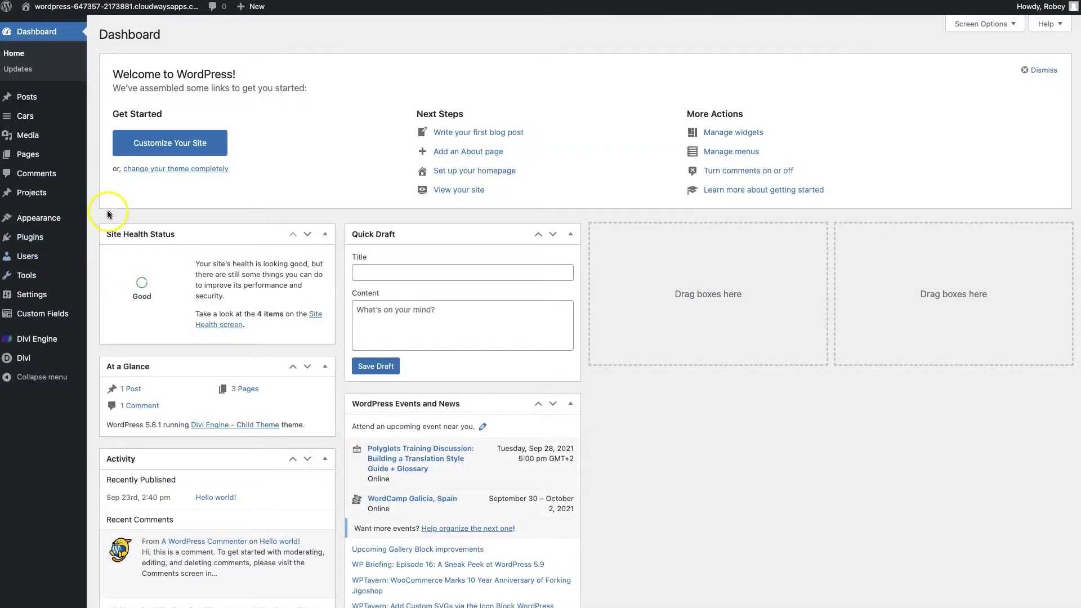
- Open Appearance > Menus to show the Main menu's DIVI, ENGINE and ROCKS custom links
mouse_move(73, 218)
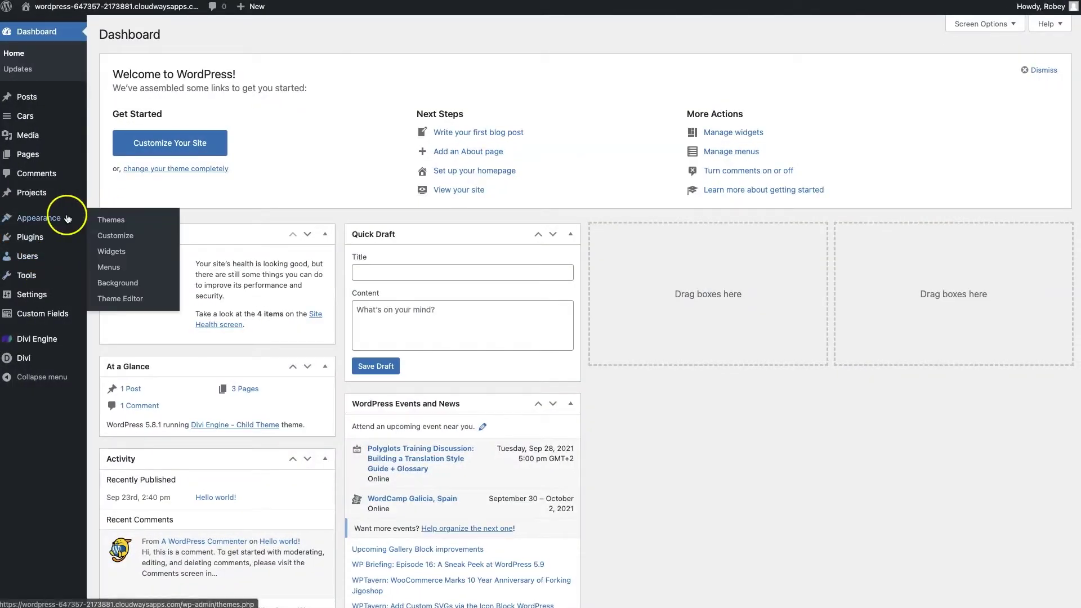
click(116, 269)
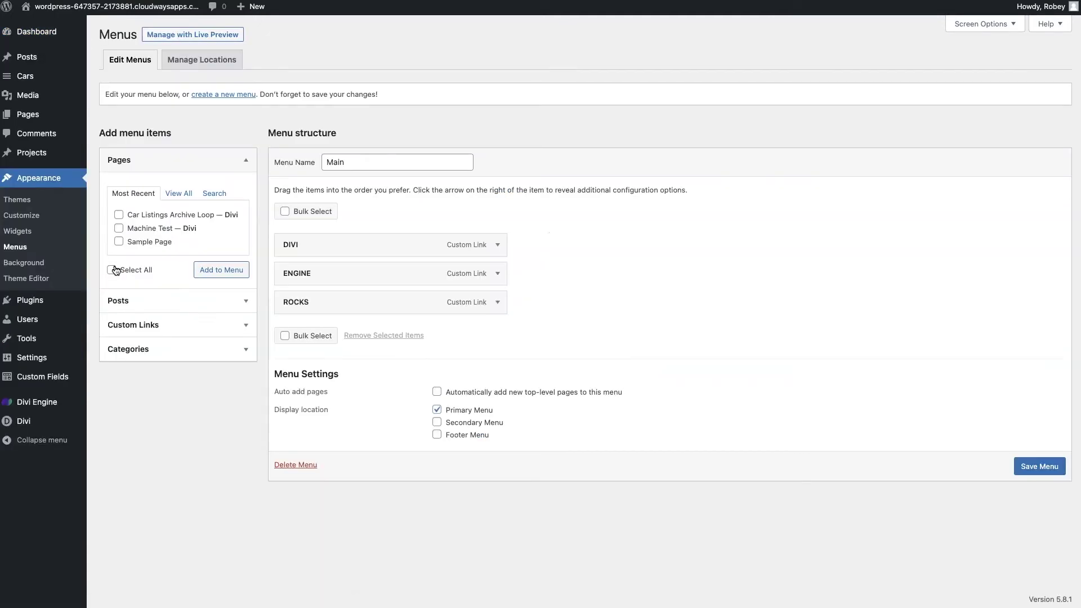
click(354, 324)
- Add a custom link 'Get in Touch' with URL /contact to the Main menu and save it
click(249, 323)
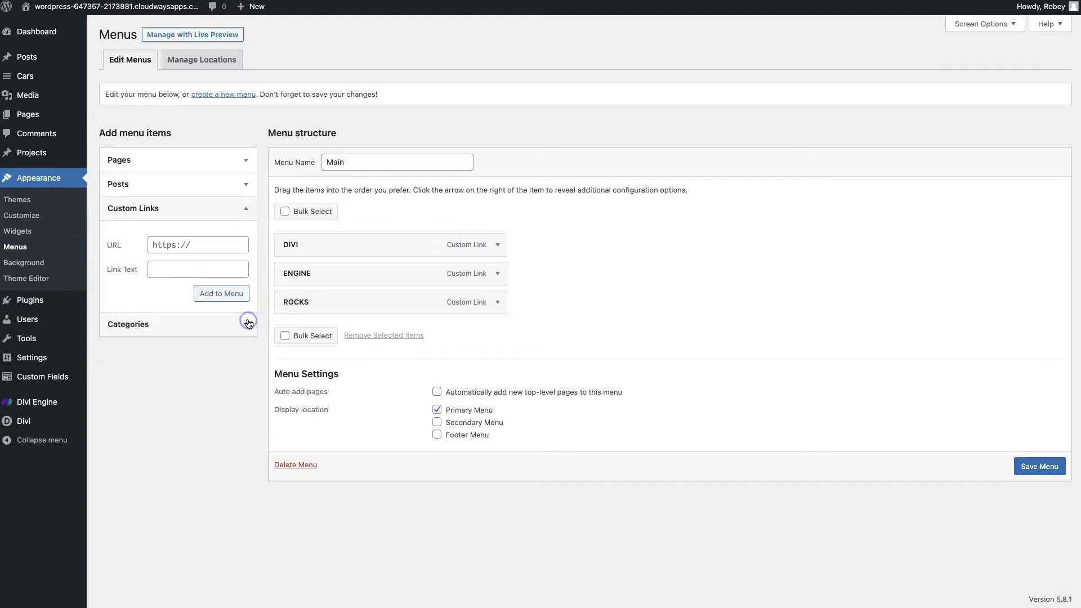
click(170, 246)
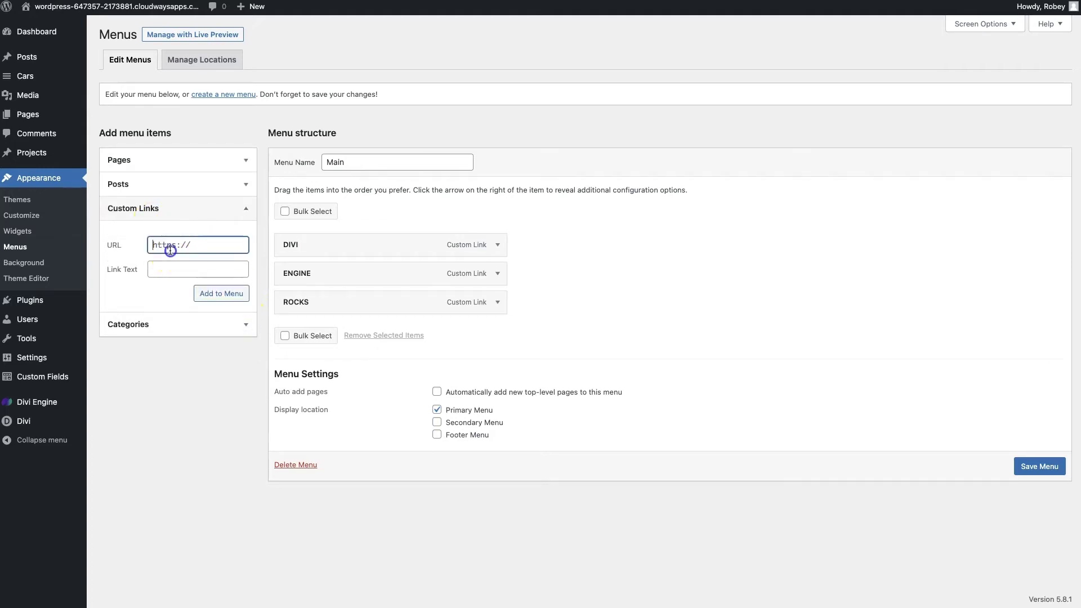
text(/contact/)
click(169, 266)
text(G)
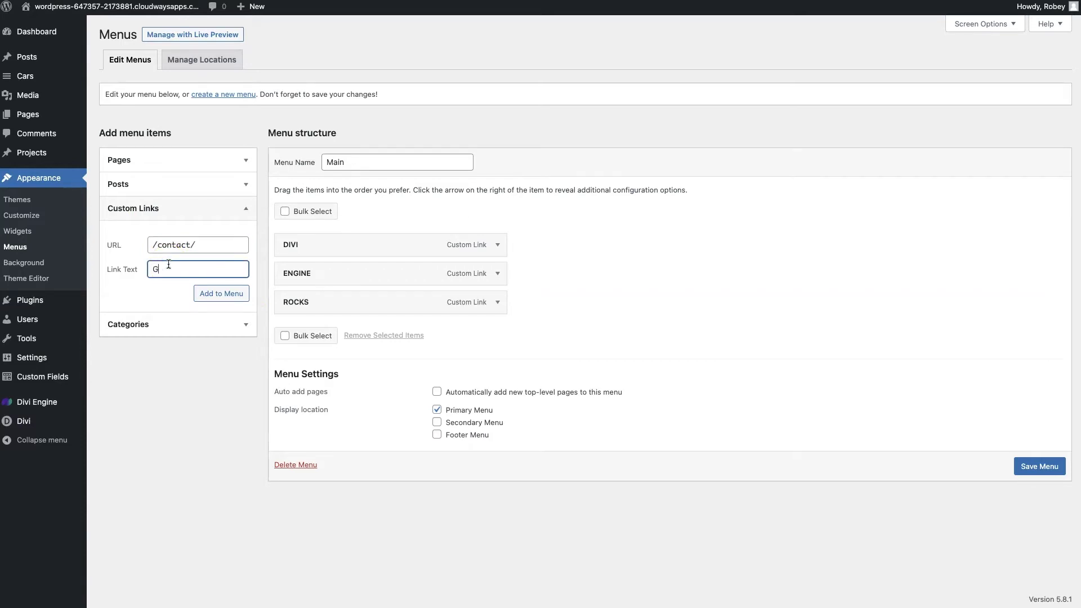
text(et in Touch)
click(207, 299)
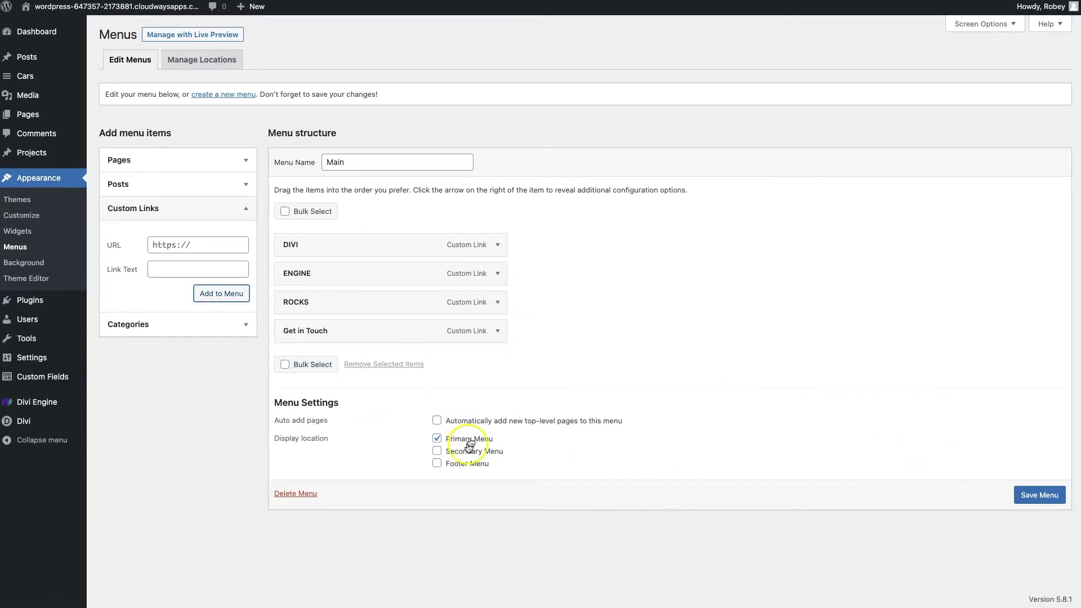
click(1045, 497)
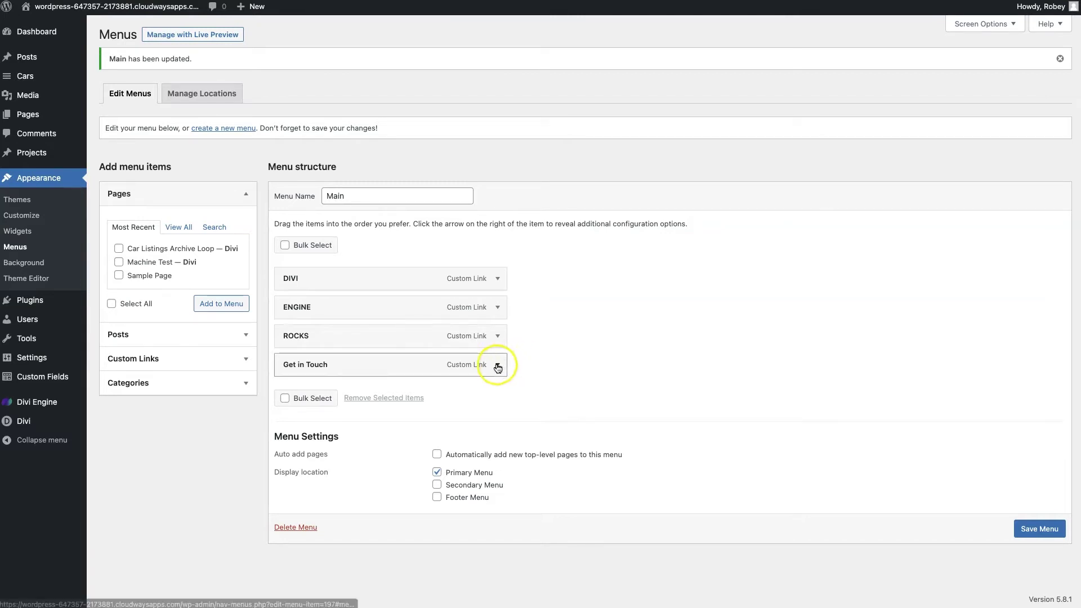
- Enable CSS Classes in Screen Options and expand the Get in Touch item's settings
click(1013, 24)
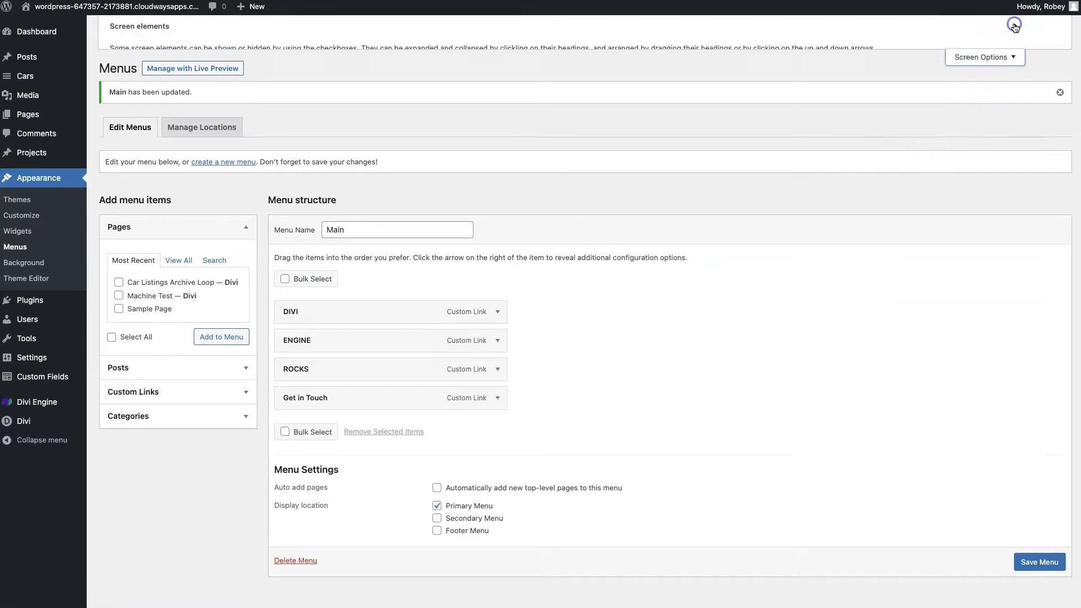
double_click(258, 113)
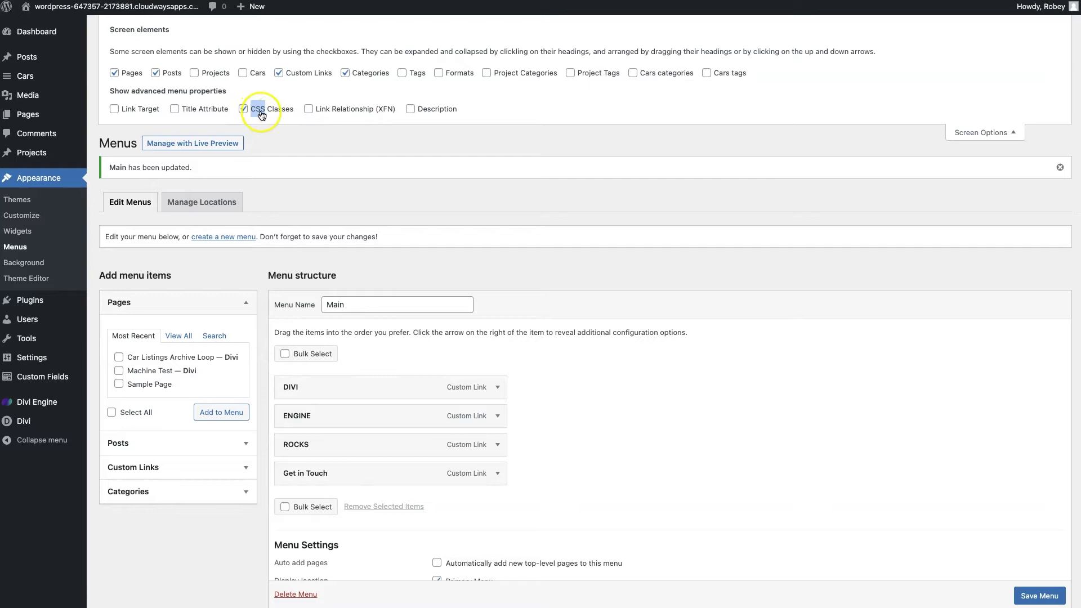
click(984, 133)
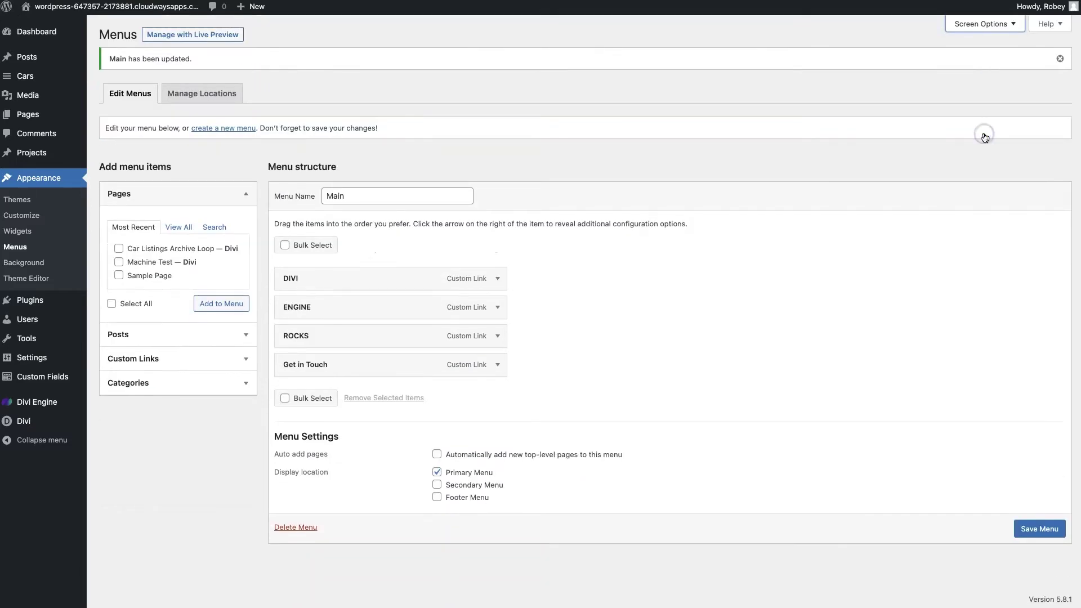
click(498, 366)
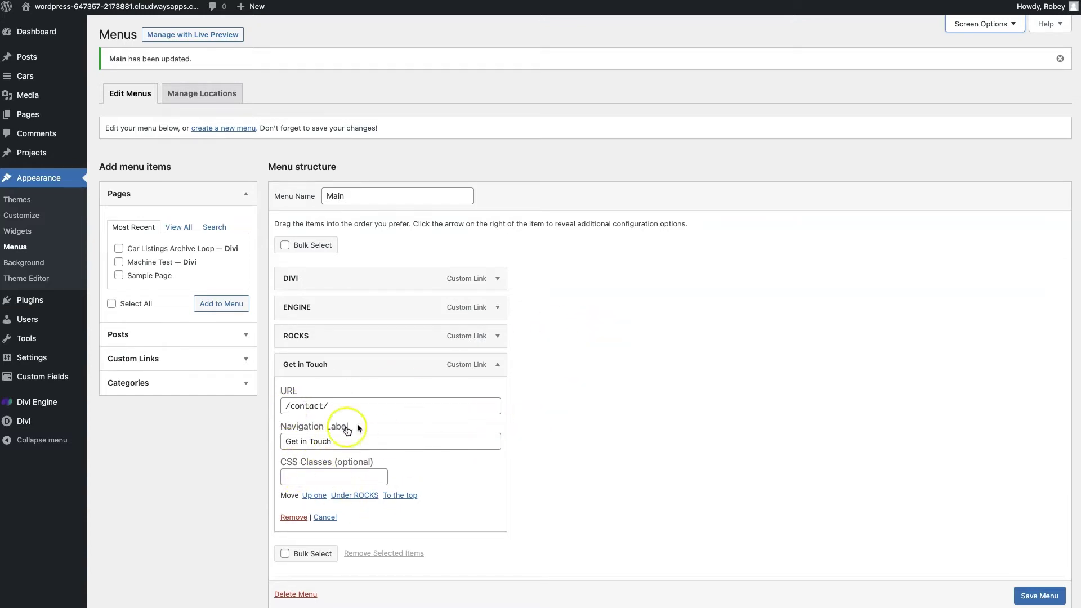
- Give the Get in Touch item the CSS class de-menu-cta and save the Main menu
click(322, 479)
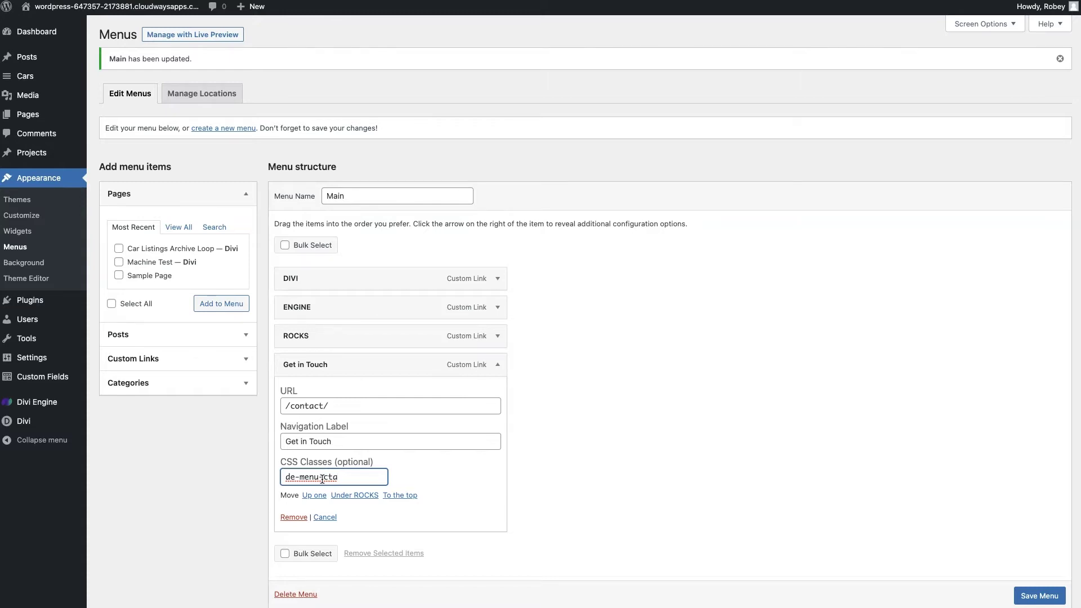
click(1048, 597)
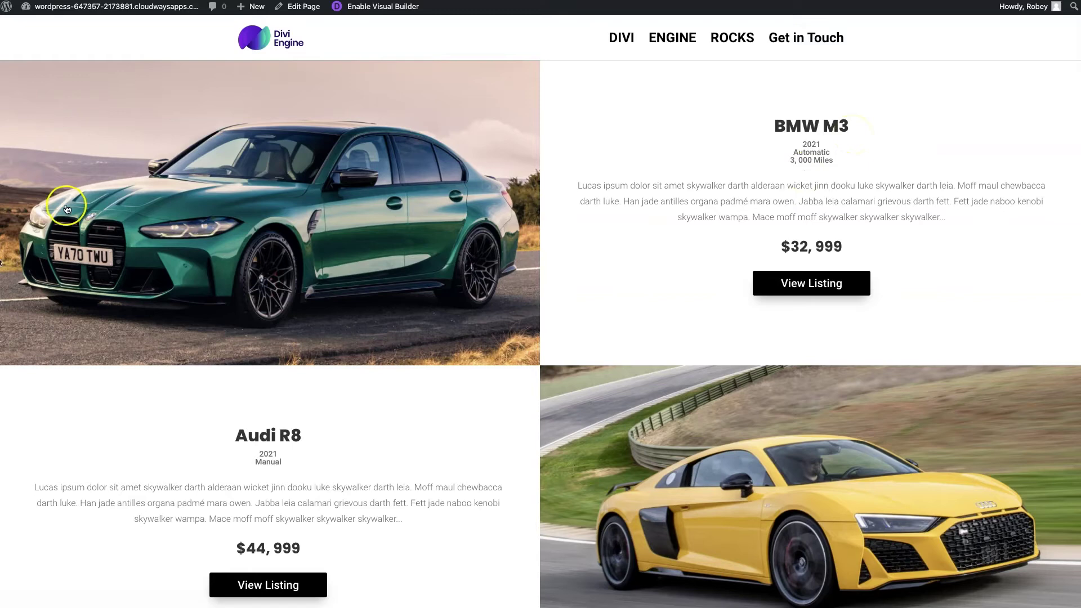
- Scroll down and back up the car listings page to check the header's Get in Touch link
scroll(739, 330, down, 10)
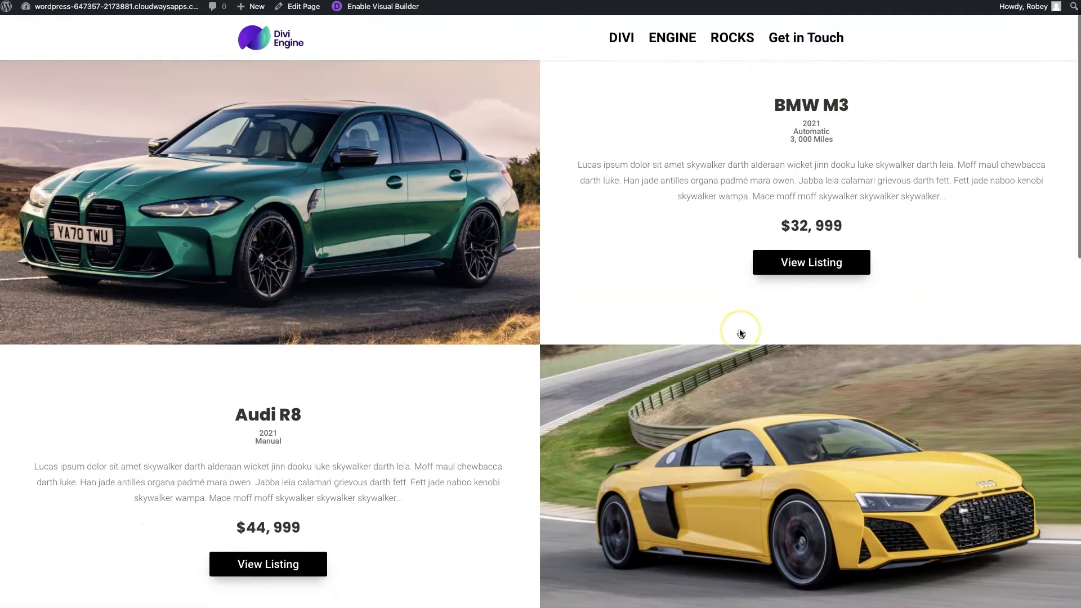
scroll(739, 333, up, 10)
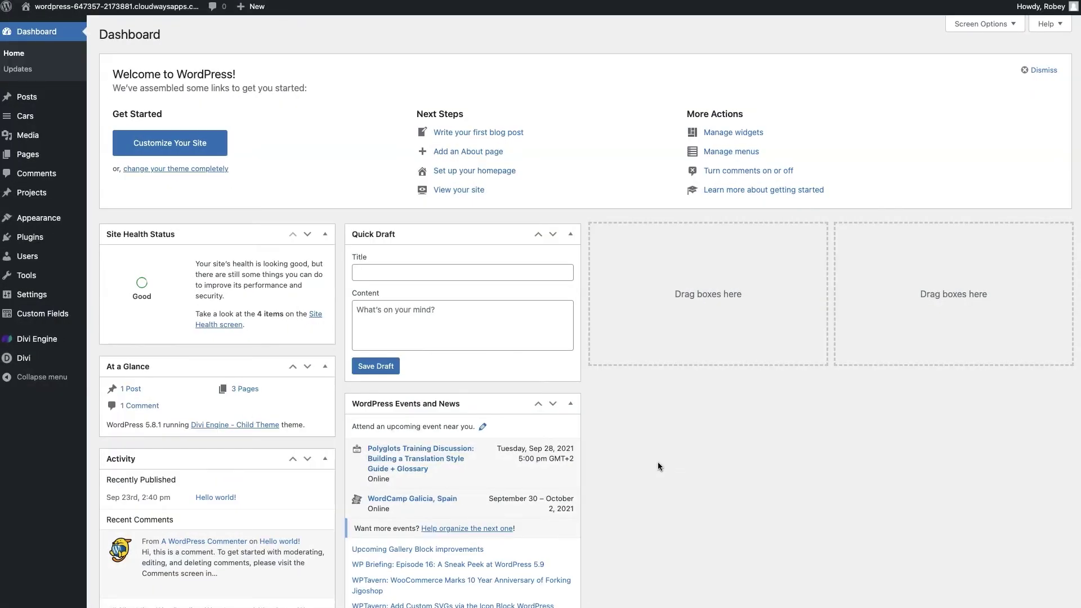
- Open Divi Theme Options and put the cursor in the empty Custom CSS box at the bottom
mouse_move(29, 361)
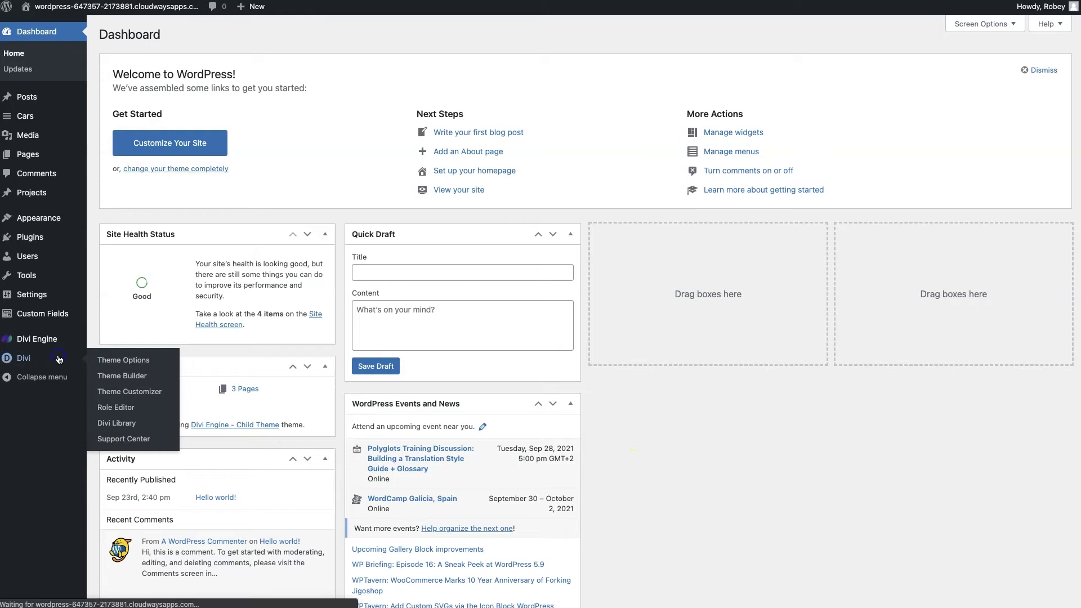
click(116, 360)
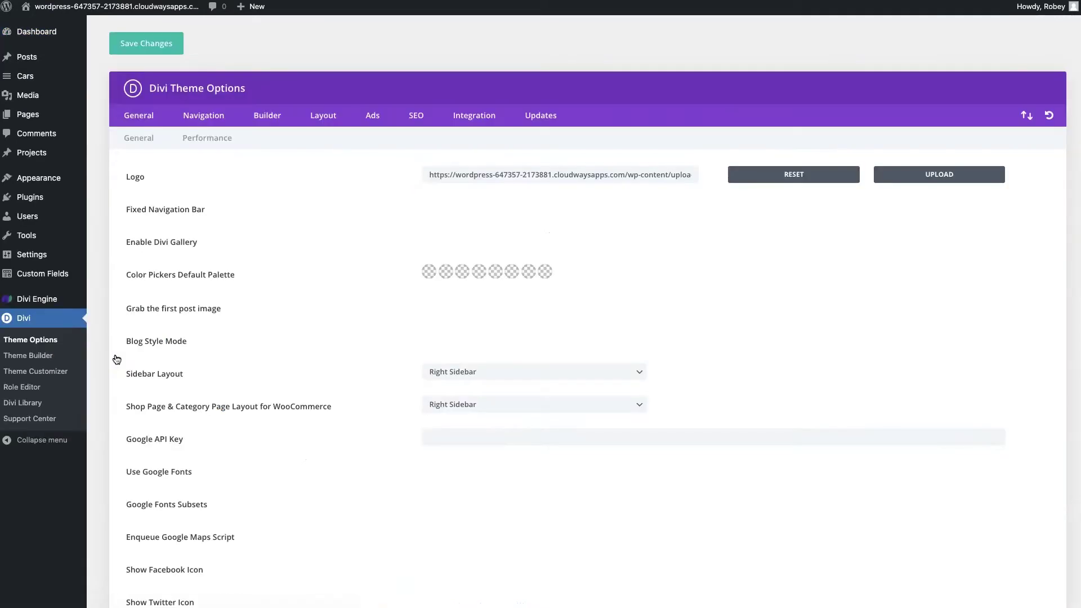
scroll(347, 472, down, 1)
scroll(347, 473, down, 13)
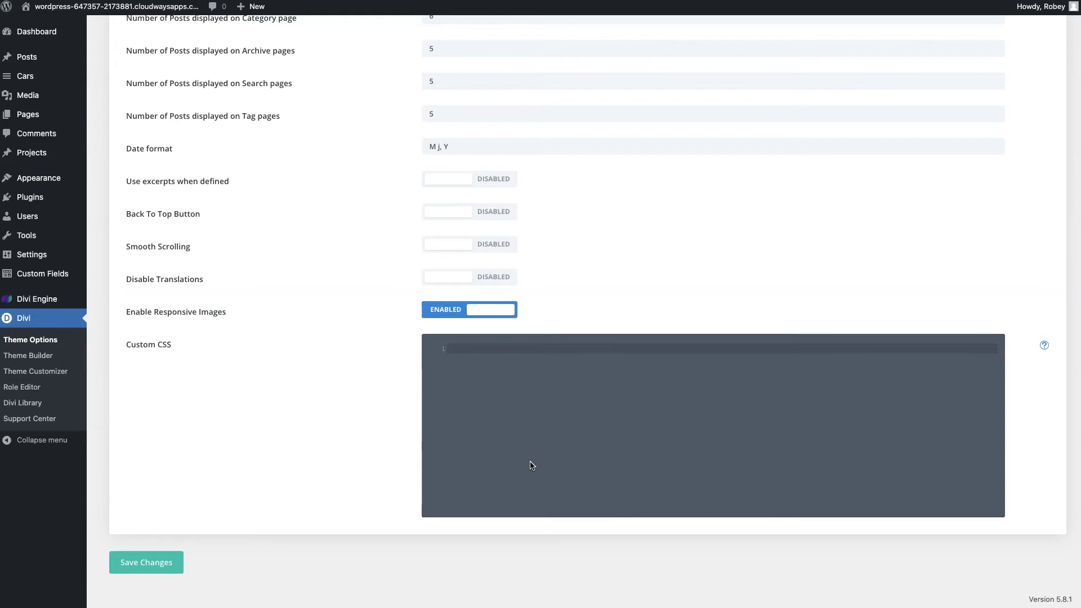
click(515, 450)
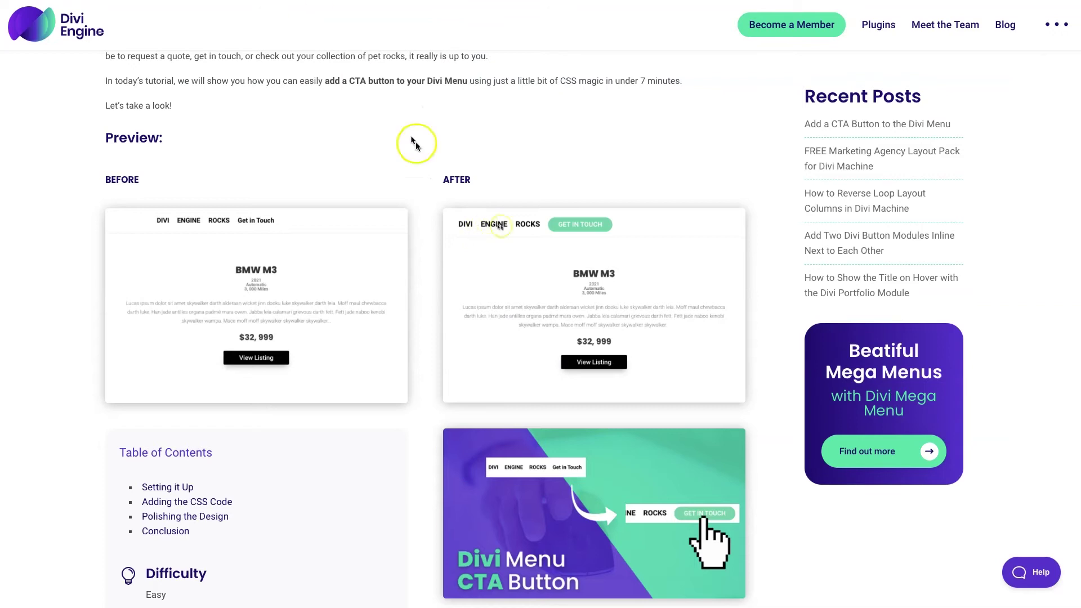
- Scroll the CTA tutorial to its 'Adding the CSS Code' section showing the .de-menu-cta snippet
scroll(437, 401, down, 15)
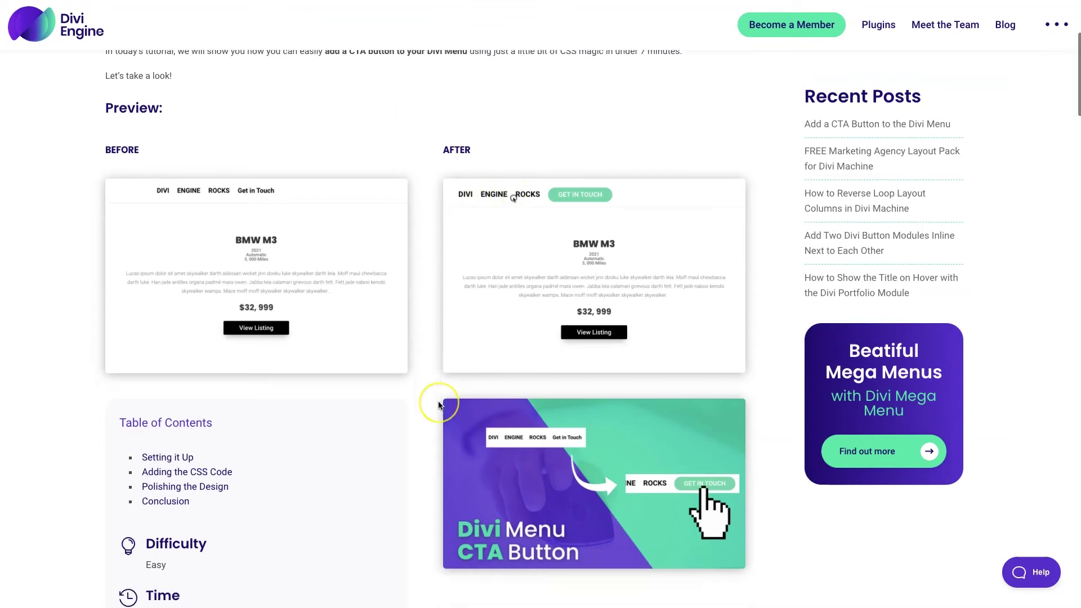
scroll(439, 404, down, 10)
scroll(439, 404, up, 5)
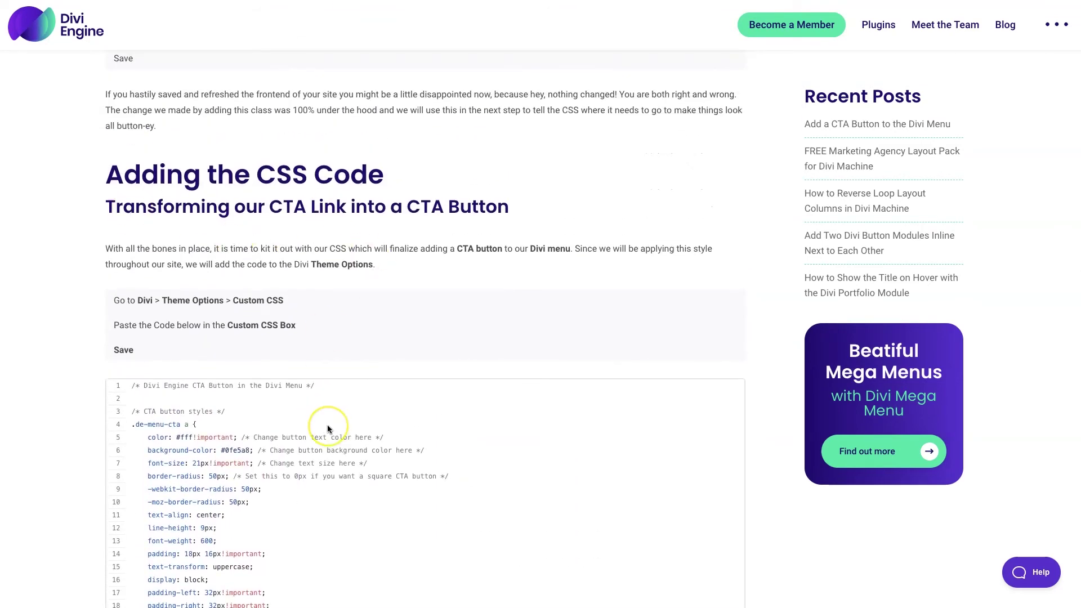
scroll(329, 422, down, 3)
scroll(328, 429, down, 7)
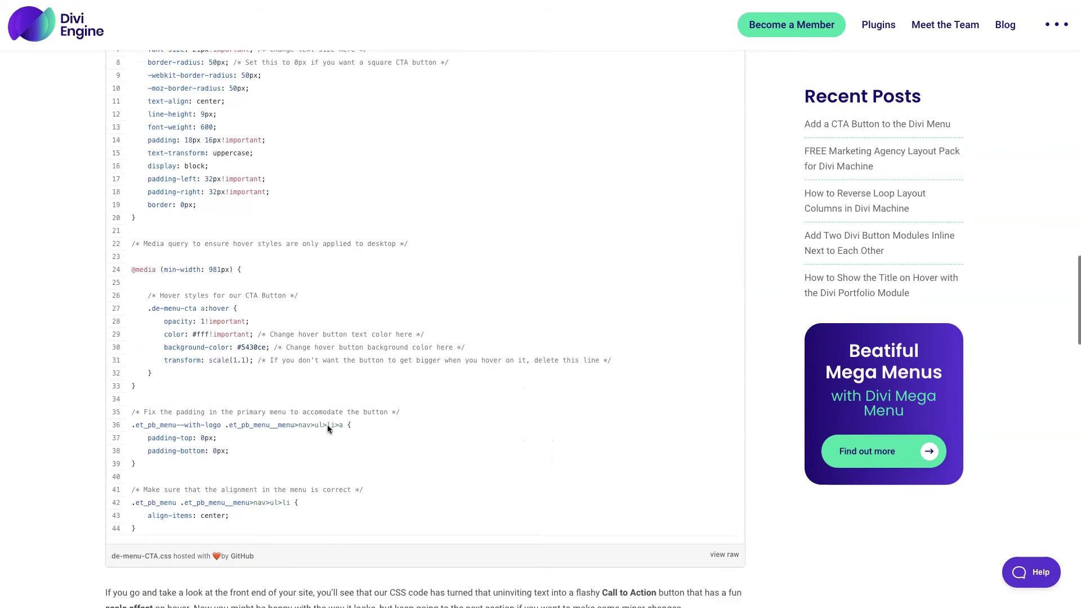
scroll(328, 429, up, 4)
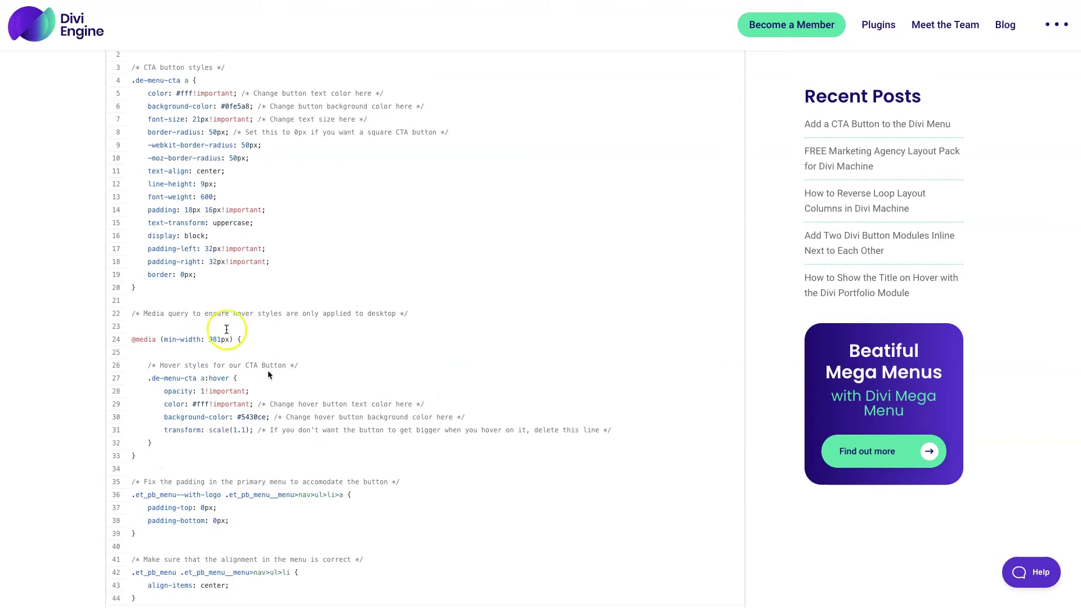
scroll(246, 104, up, 1)
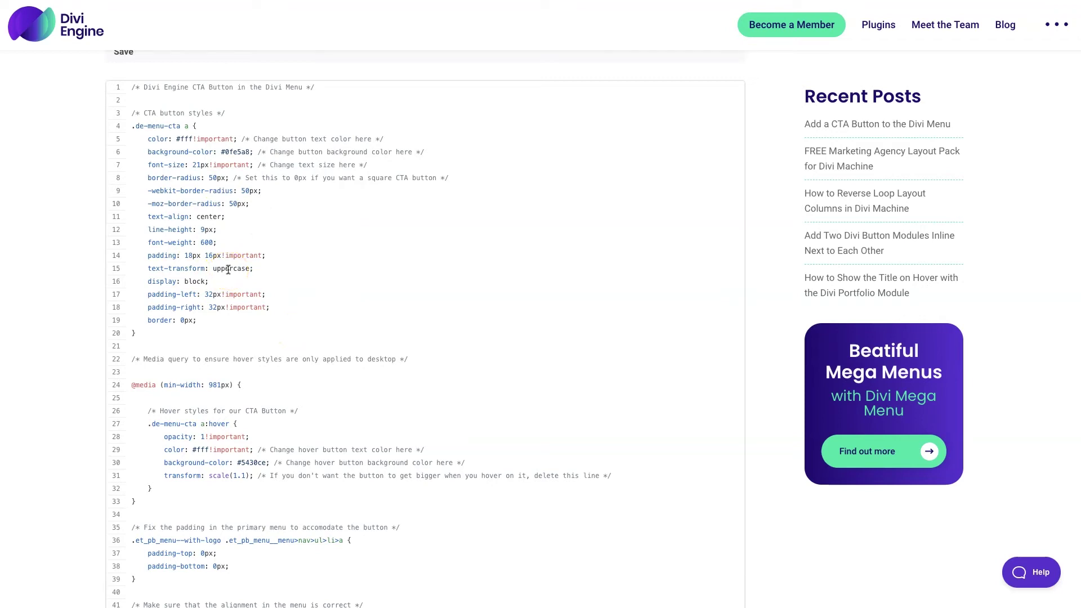
scroll(228, 270, down, 4)
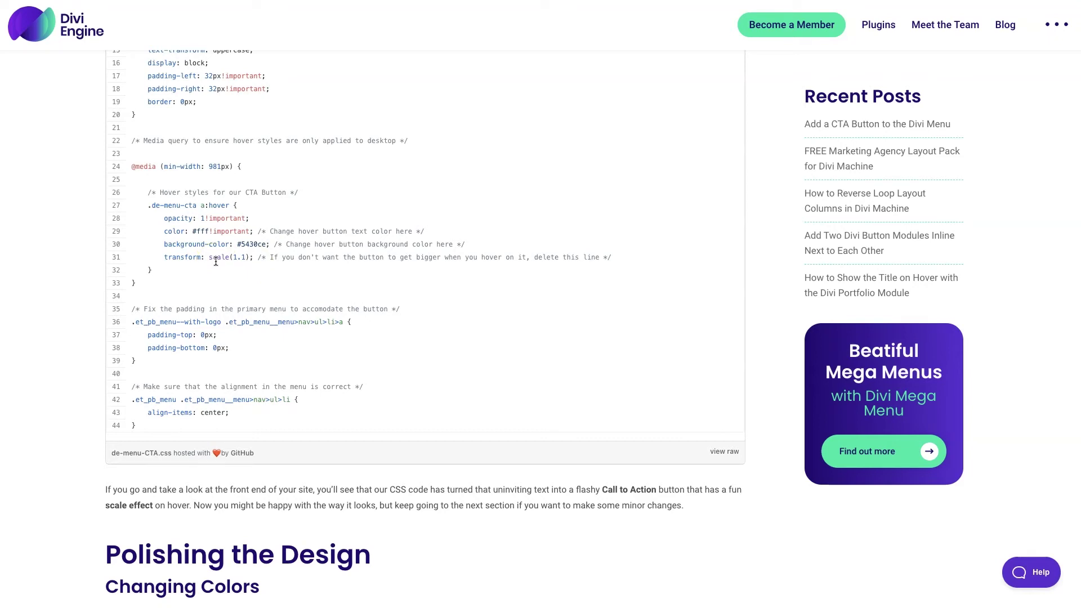
scroll(284, 307, down, 1)
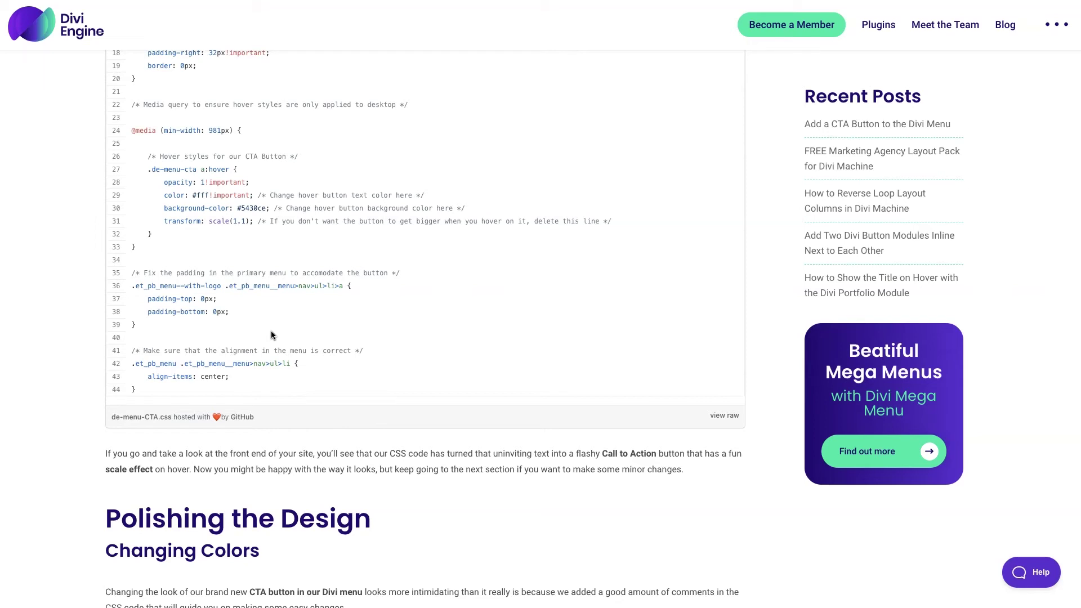
- Select the tutorial's complete .de-menu-cta CTA button CSS code
scroll(336, 329, up, 9)
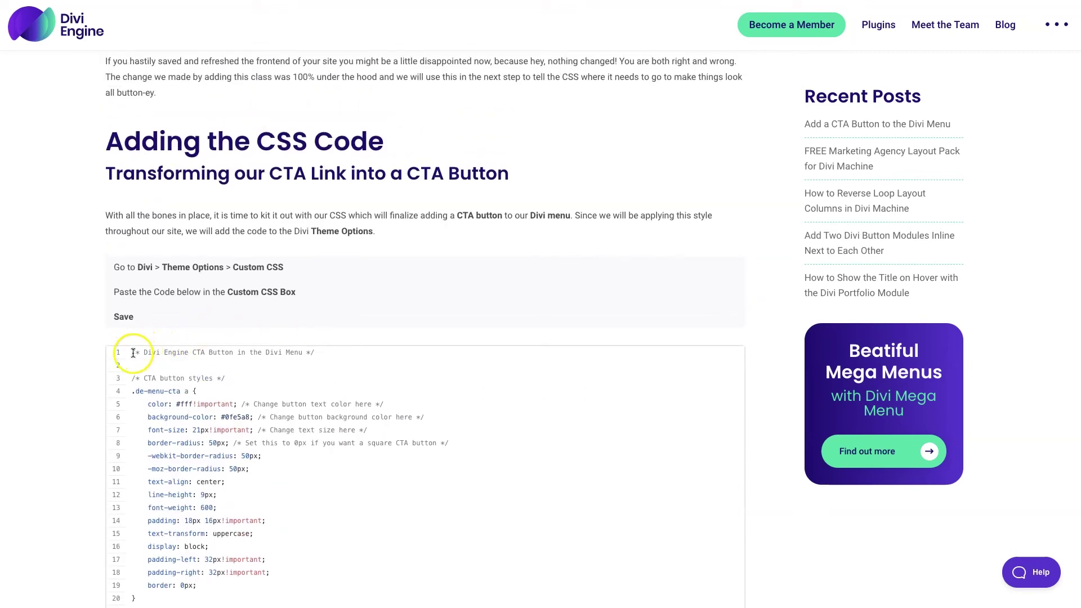
drag(131, 352, 167, 394)
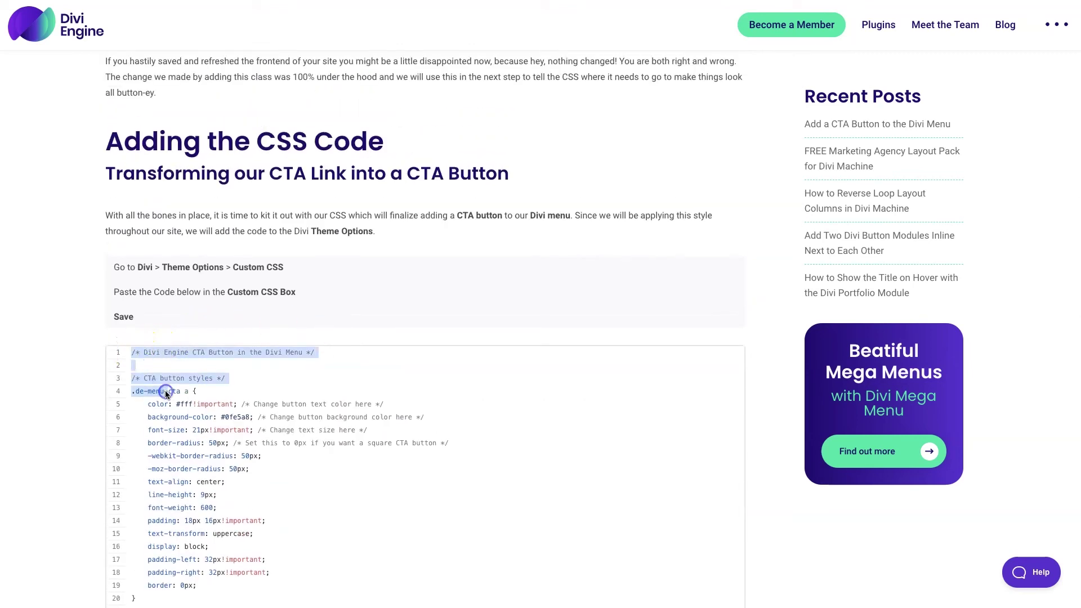
click(133, 363)
drag(133, 362, 175, 498)
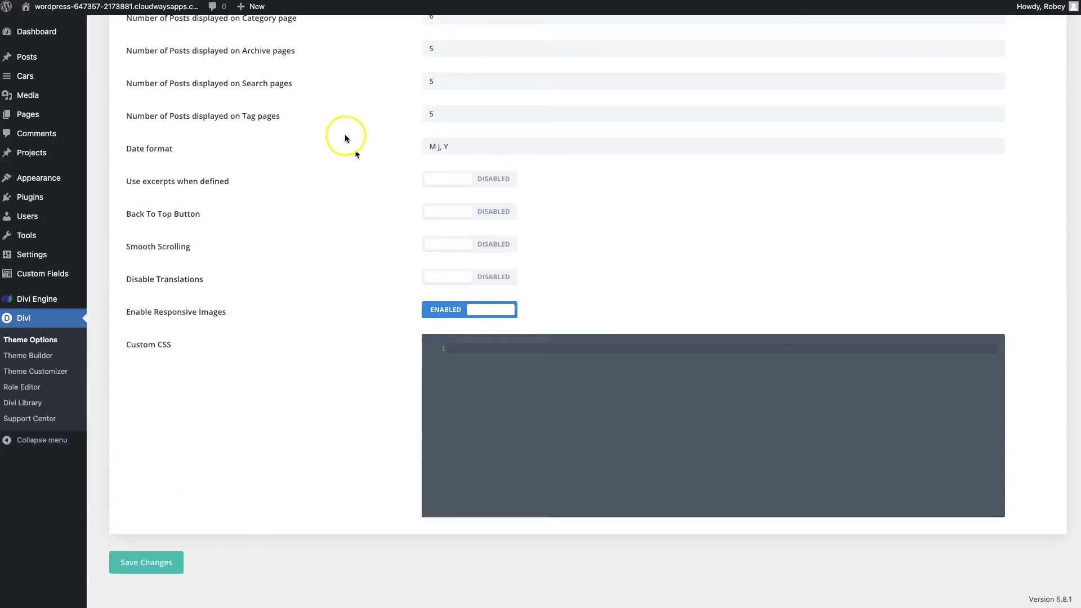
- Paste the CSS into Divi's Custom CSS box, save the theme options, and reload the site
click(463, 388)
key(ctrl+v)
click(514, 449)
click(483, 501)
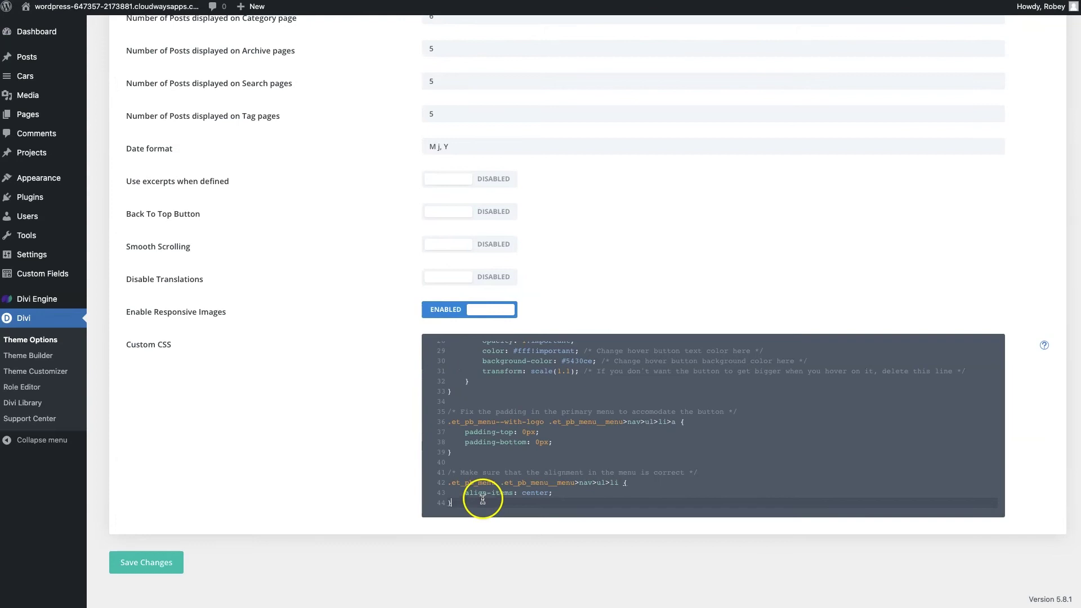
click(547, 450)
scroll(547, 450, up, 2)
scroll(547, 451, up, 6)
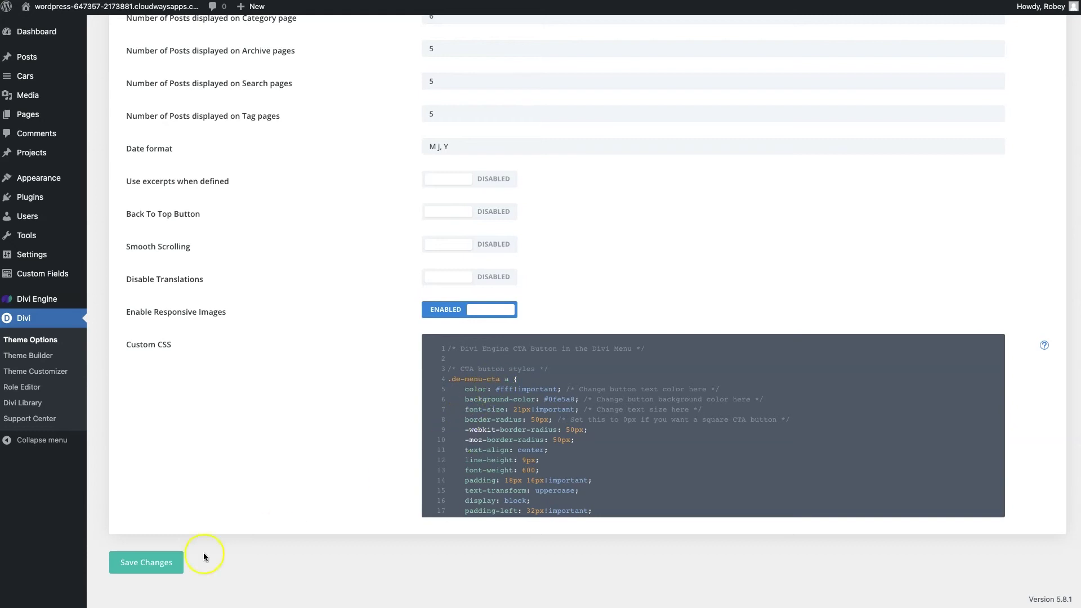
click(137, 564)
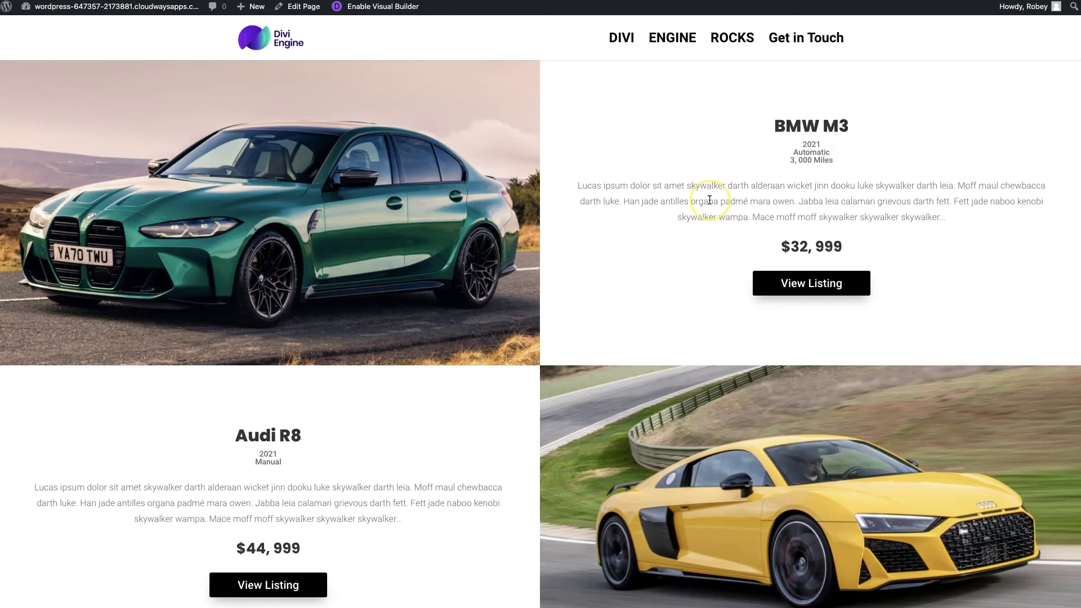
key(super+r)
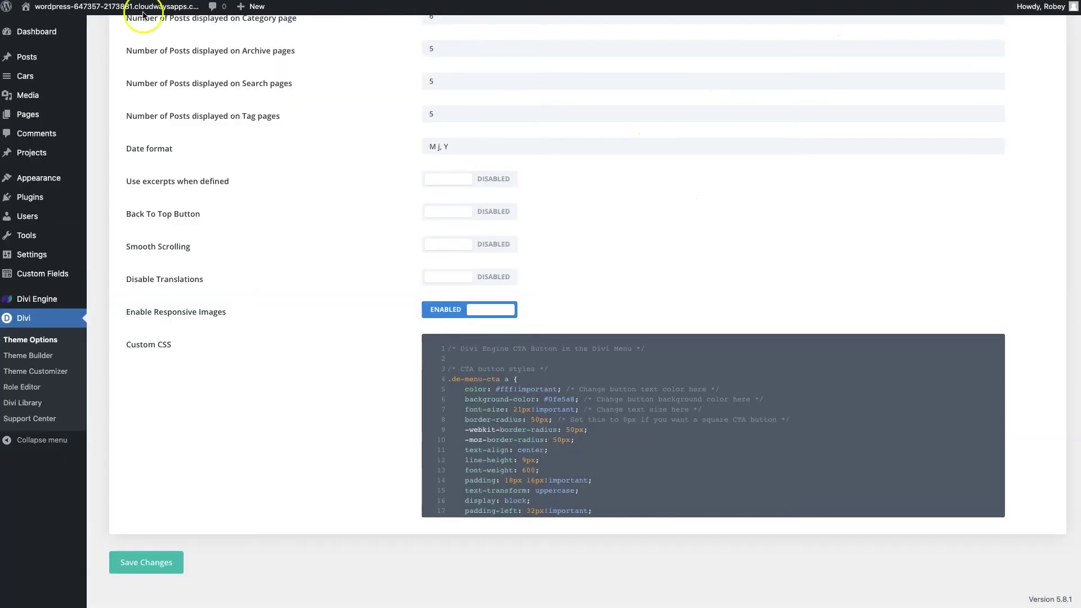
- Return to the admin's Divi Theme Options page, heading for the Appearance menu
mouse_move(46, 178)
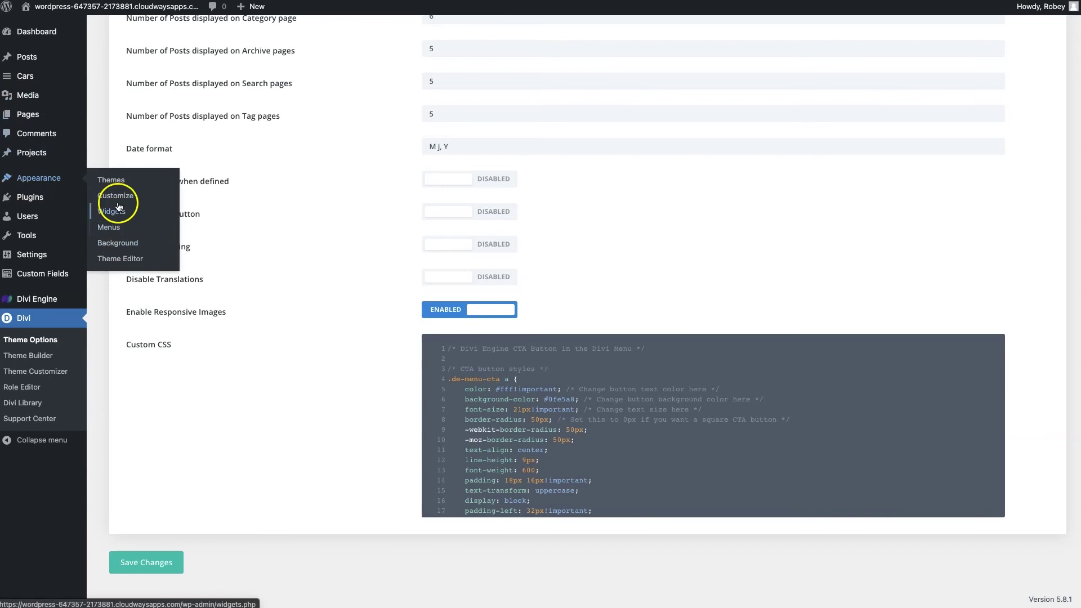
- Drag Get in Touch above DIVI in the Main menu and save the new order
click(114, 226)
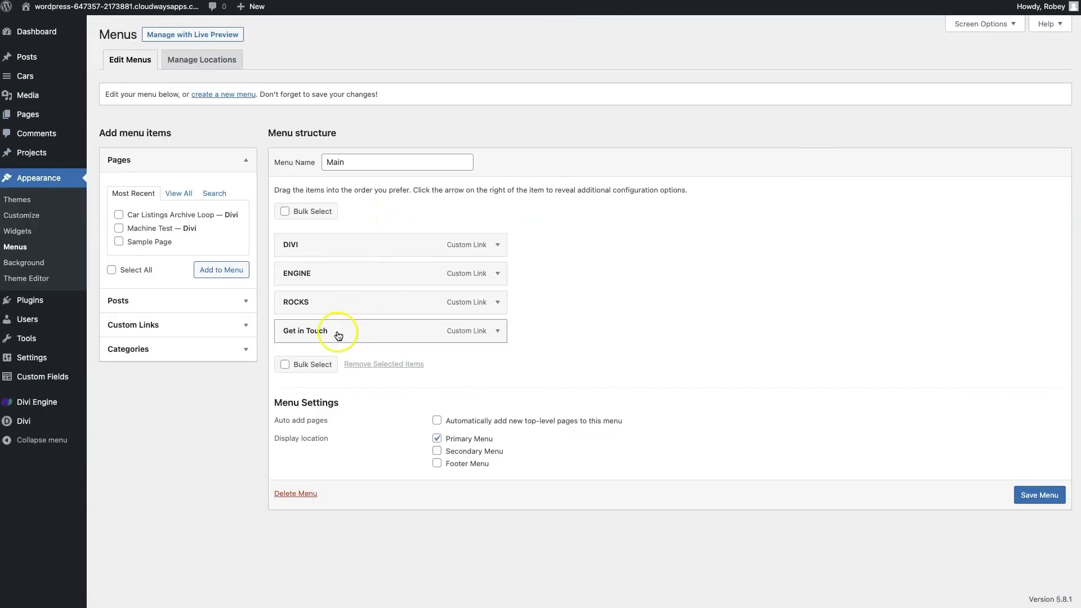
drag(341, 336, 334, 242)
click(1039, 495)
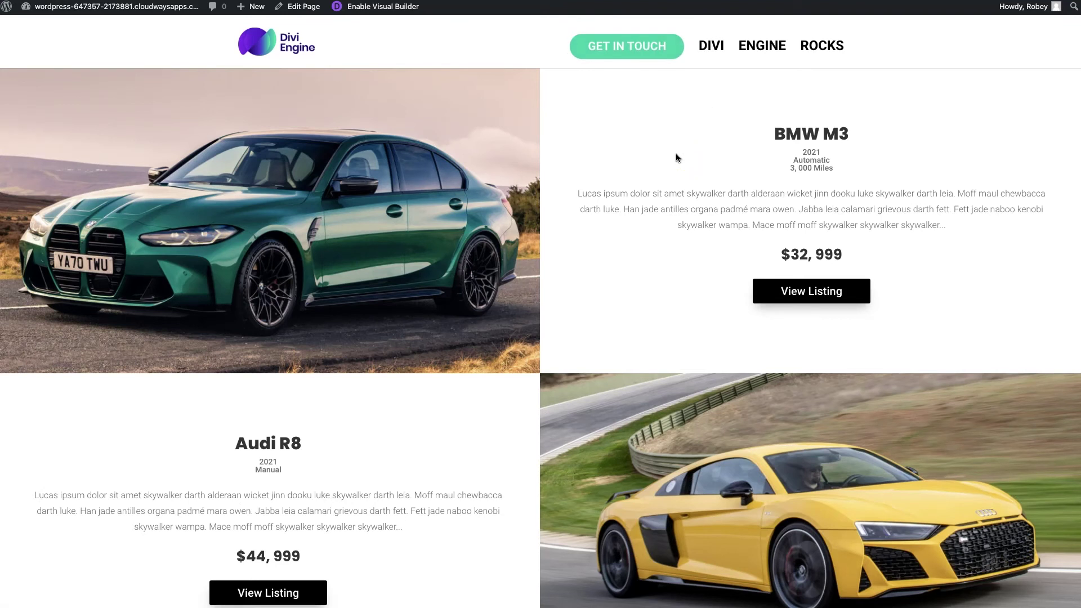
click(881, 89)
click(593, 157)
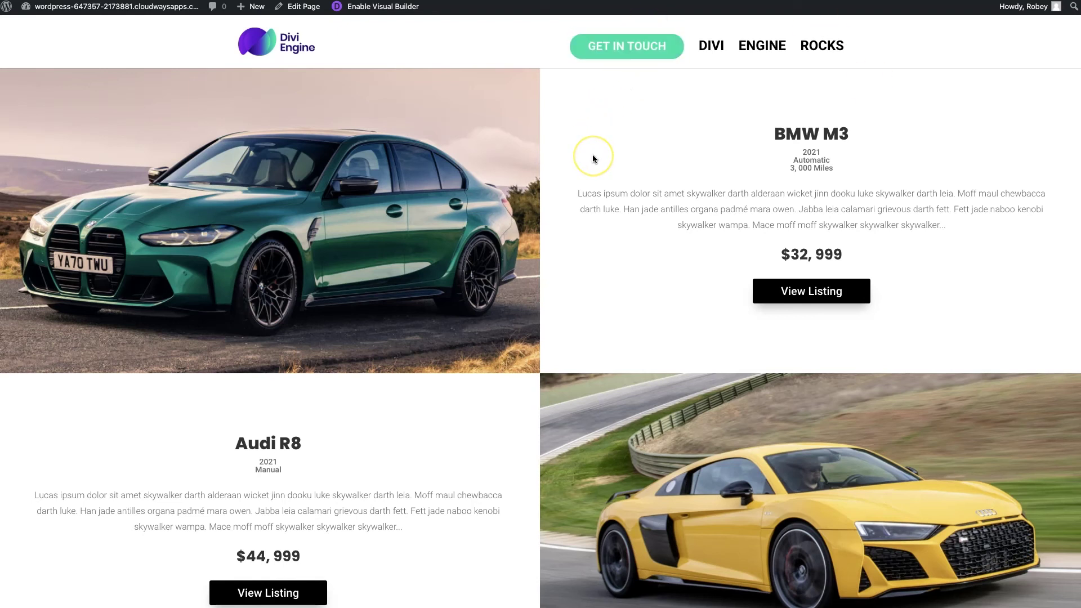